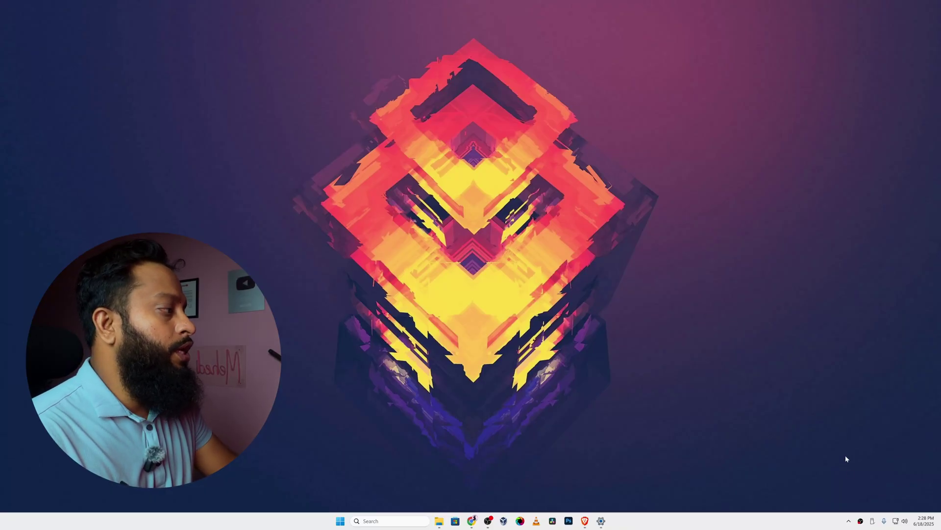
Turn on Clownfish Voice Changer from its icon in the hidden tray area
left_click(850, 519)
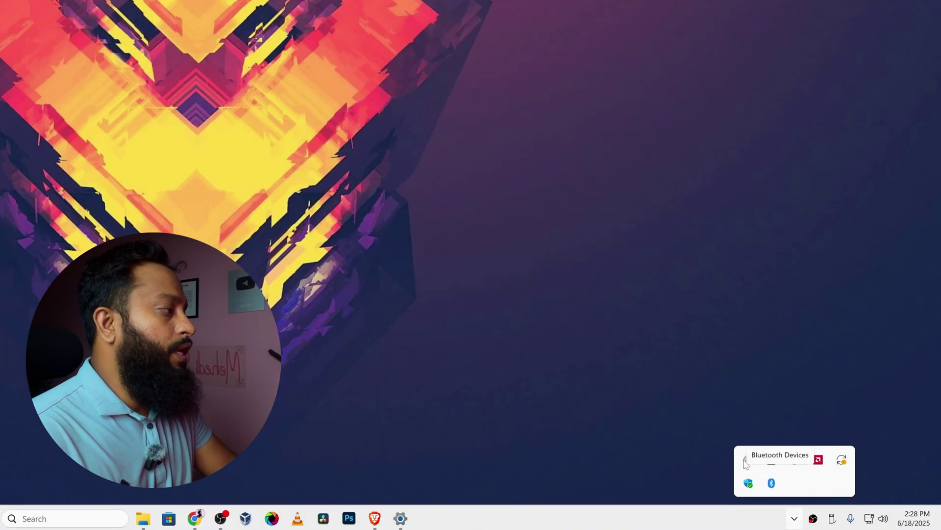
right_click(746, 461)
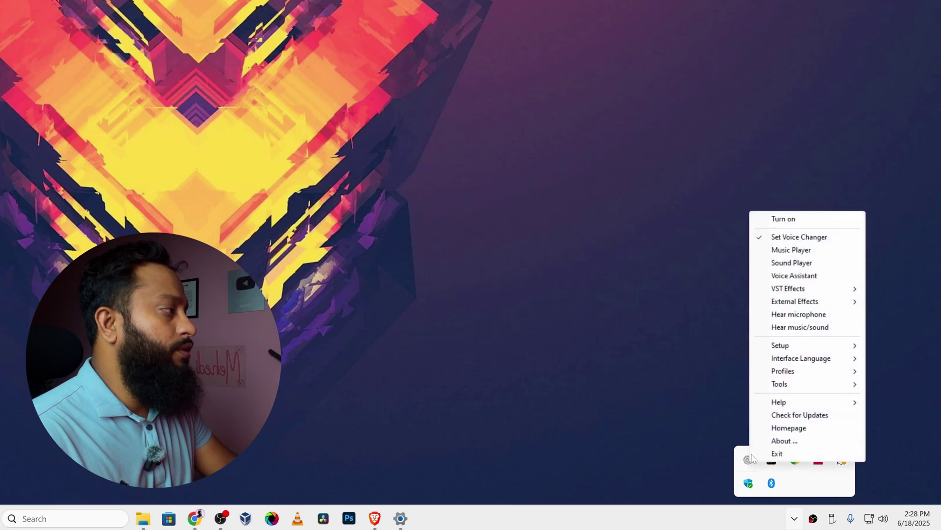
left_click(783, 222)
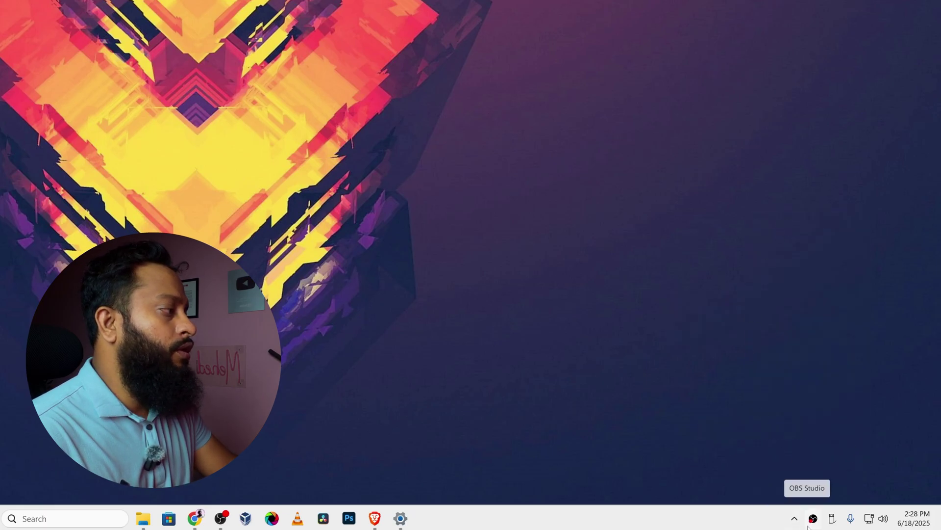
Open the Set Voice Changer window from the Clownfish tray icon
left_click(793, 520)
right_click(748, 460)
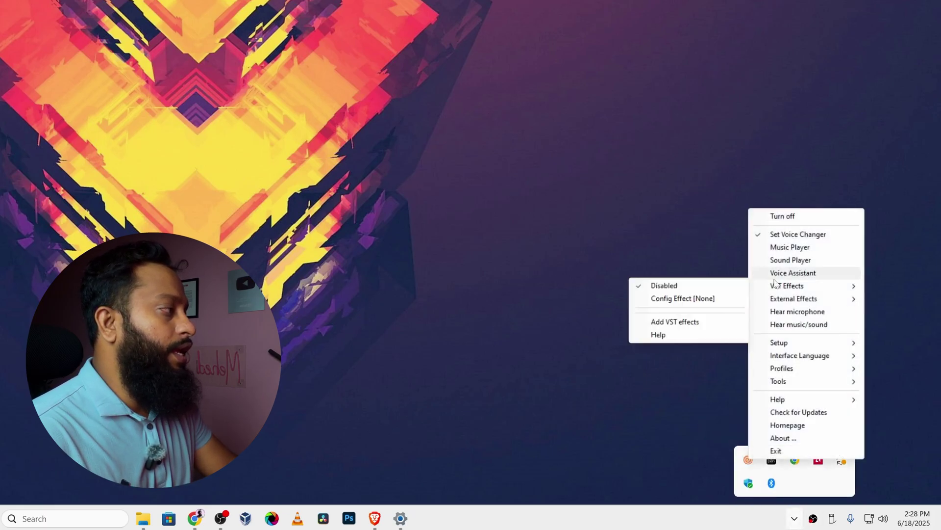
left_click(784, 234)
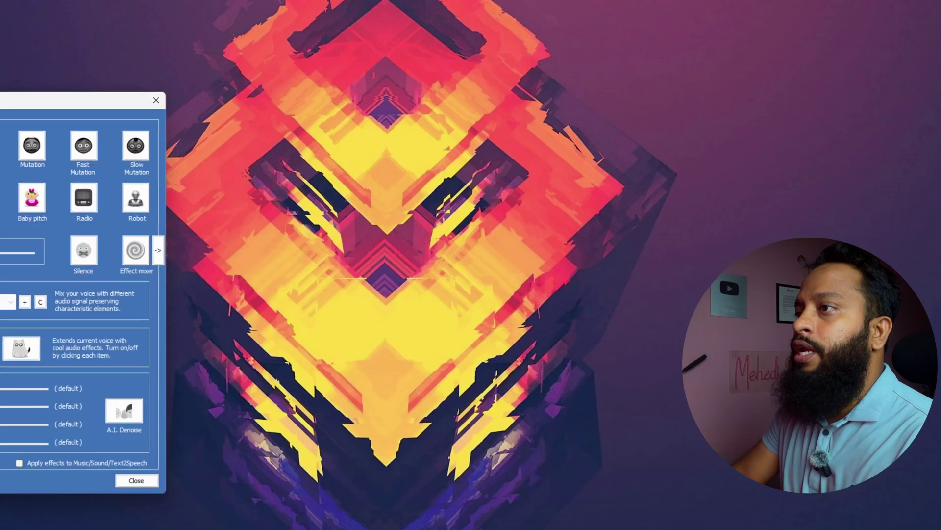
Centre the effects window and try the Male, Female, Helium and Baby pitch voices
left_click_drag(98, 100, 265, 68)
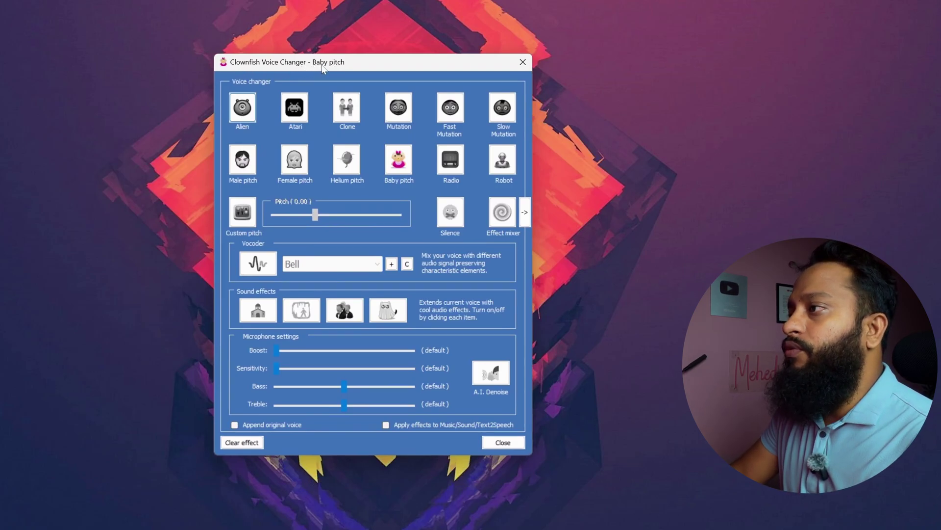
left_click(246, 163)
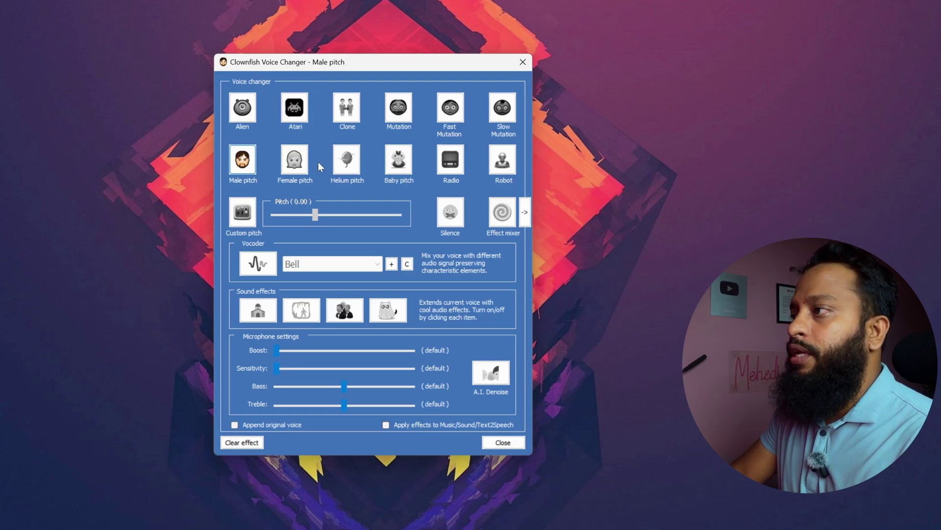
left_click(295, 163)
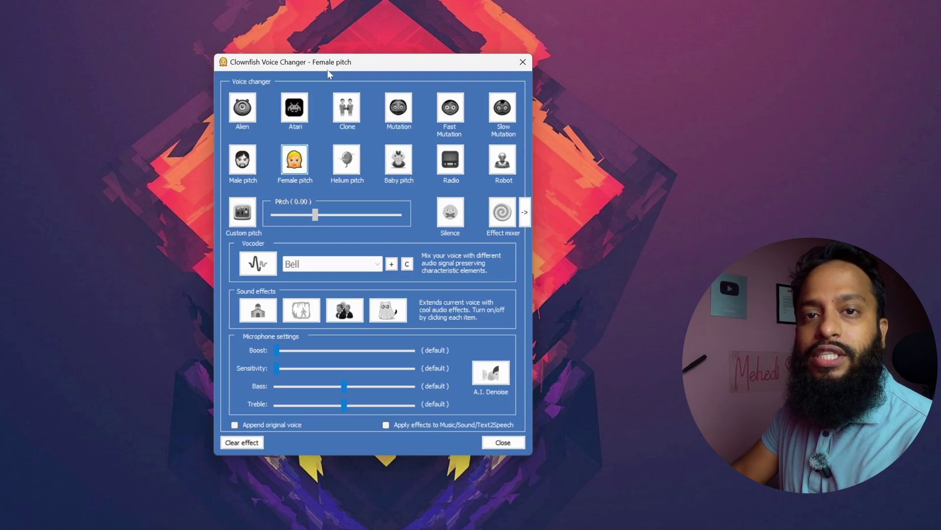
left_click(350, 168)
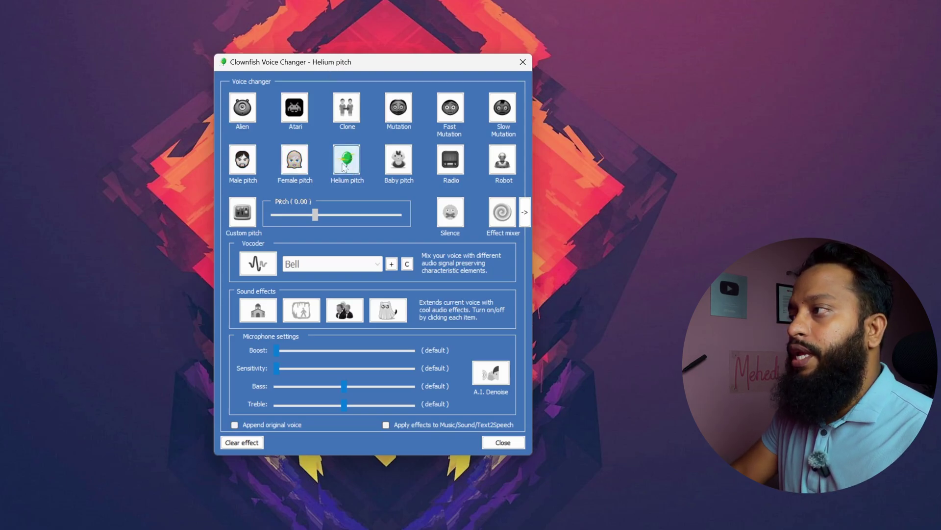
left_click(397, 169)
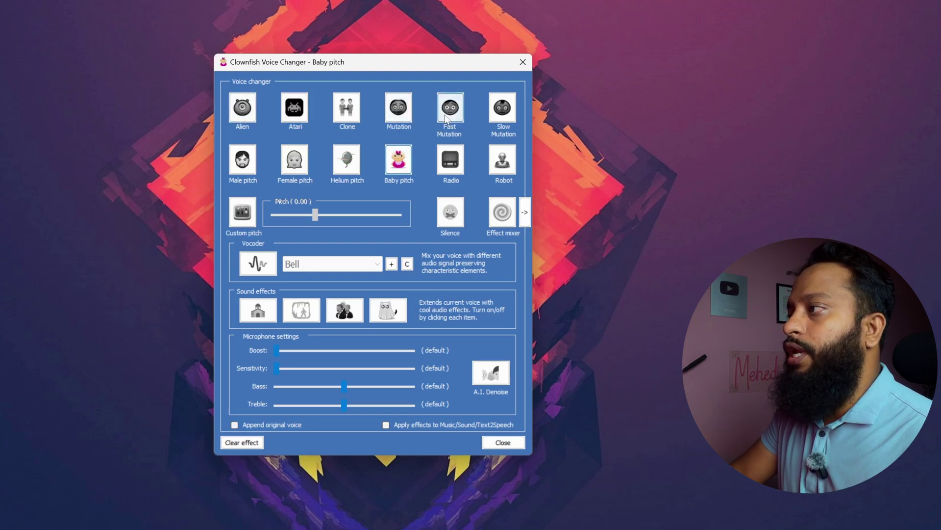
Switch the voice to Robot, then clear the active effect
left_click(505, 166)
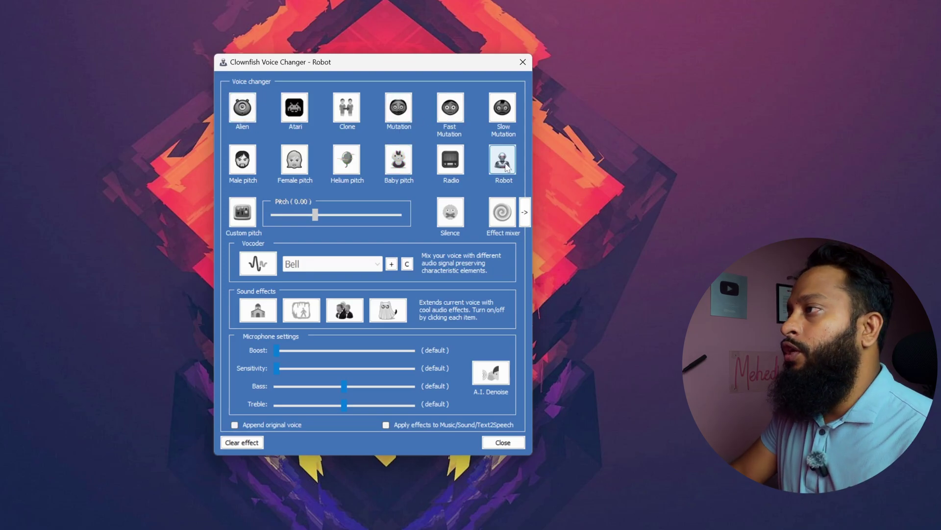
left_click_drag(350, 72, 286, 69)
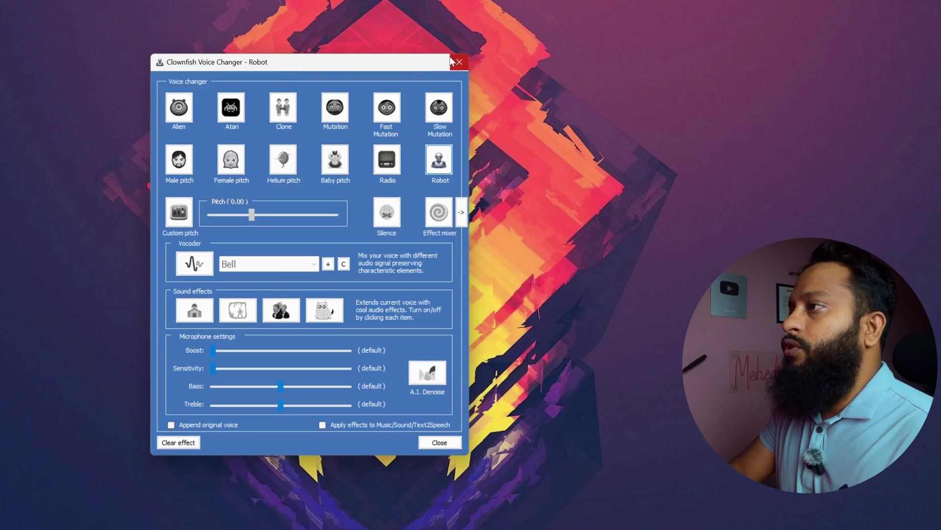
left_click(178, 443)
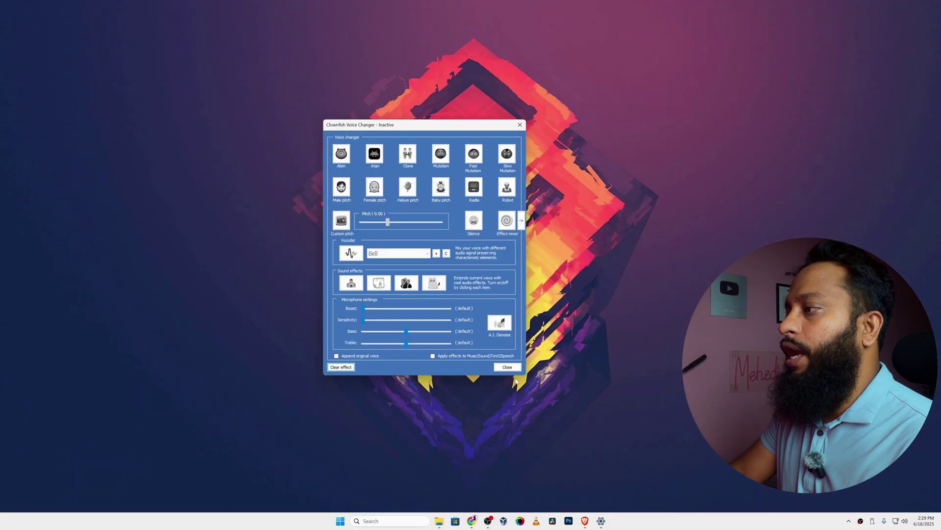
Close the effect settings window and return to the Clownfish website in Chrome
left_click(507, 367)
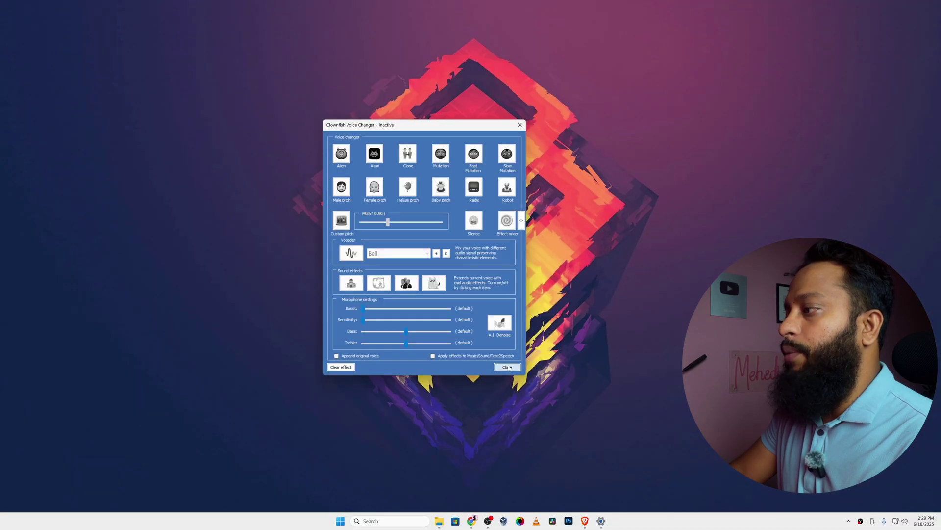
left_click(849, 521)
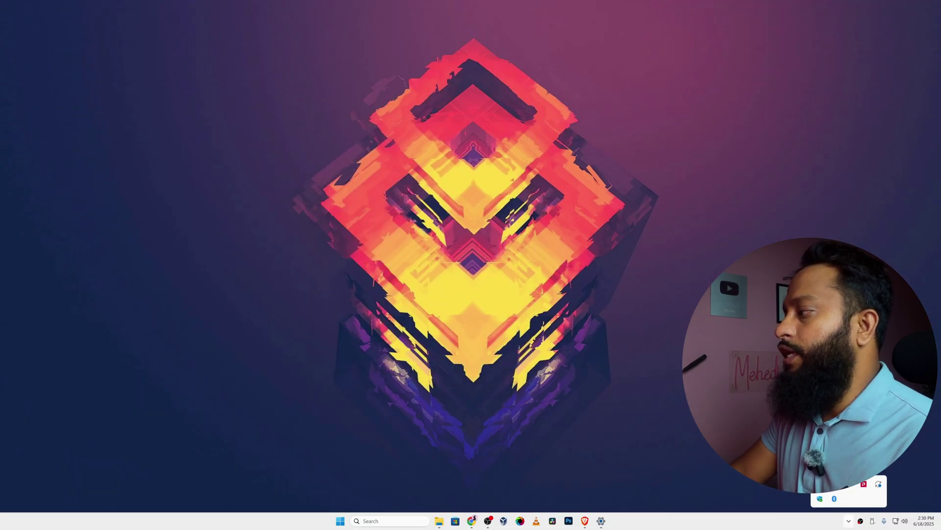
left_click(493, 230)
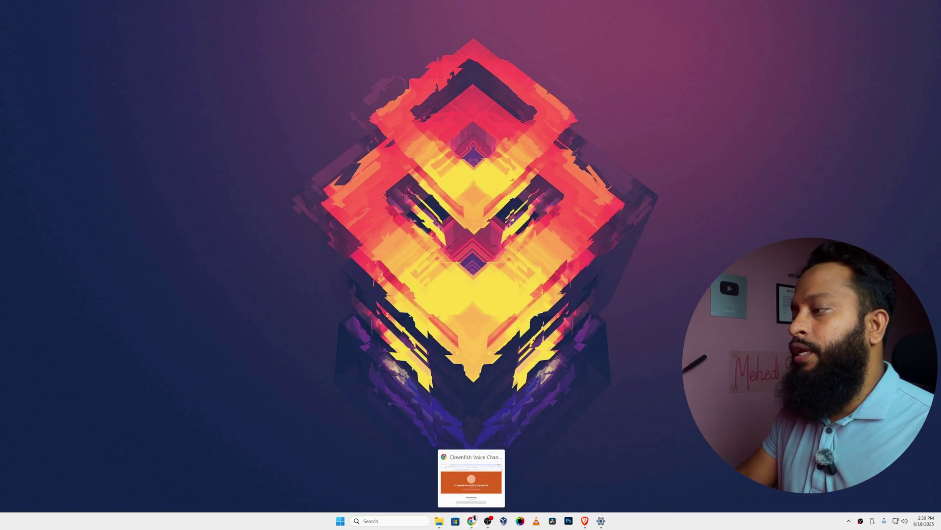
left_click(472, 520)
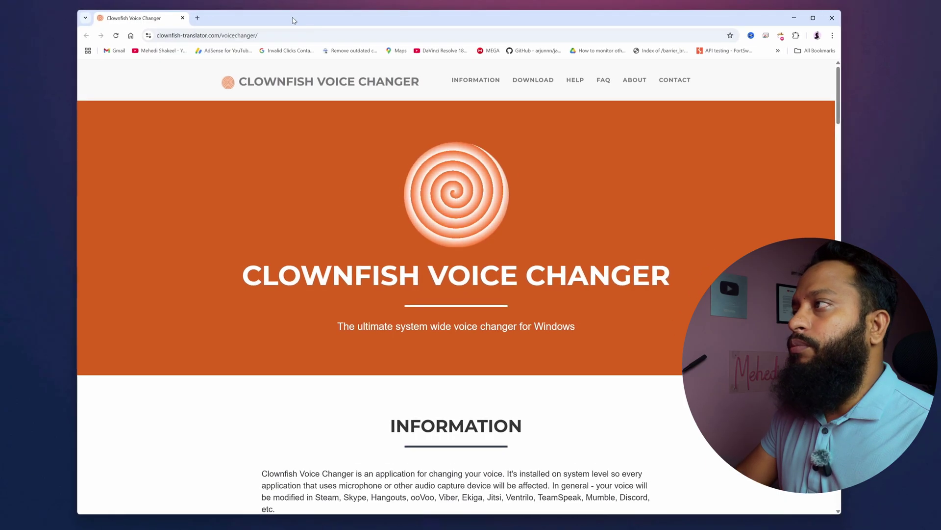
Download the 64-bit VST installer VoiceChanger64f(1.91).exe from the Clownfish site and run it
left_click(536, 81)
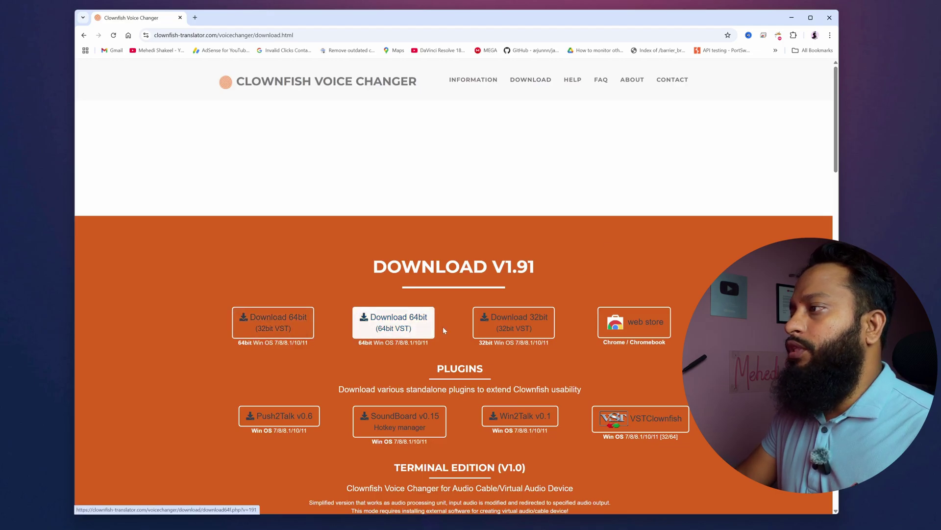
left_click(285, 328)
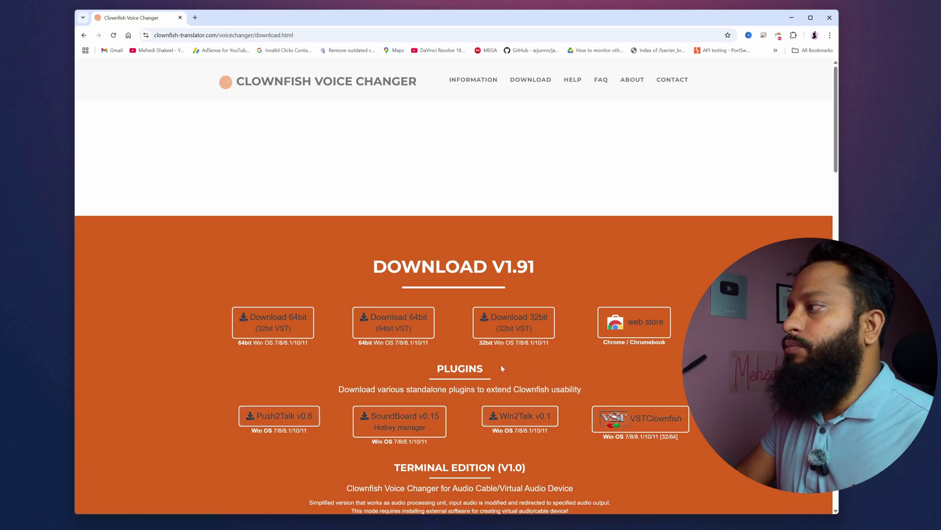
left_click(414, 328)
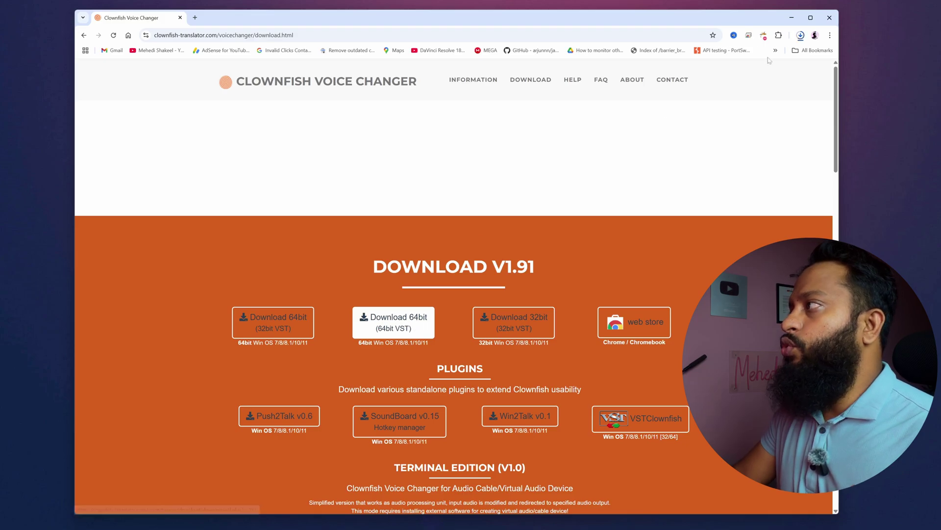
mouse_move(731, 63)
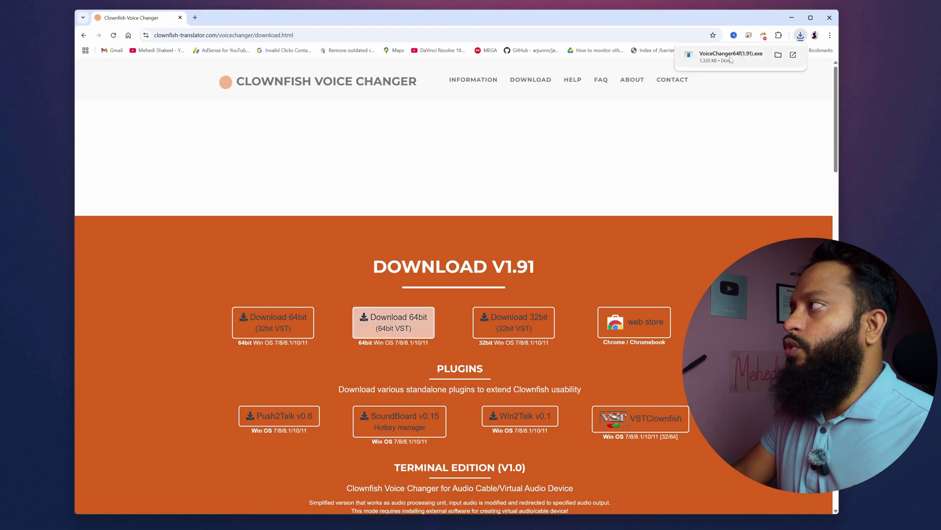
left_click(731, 56)
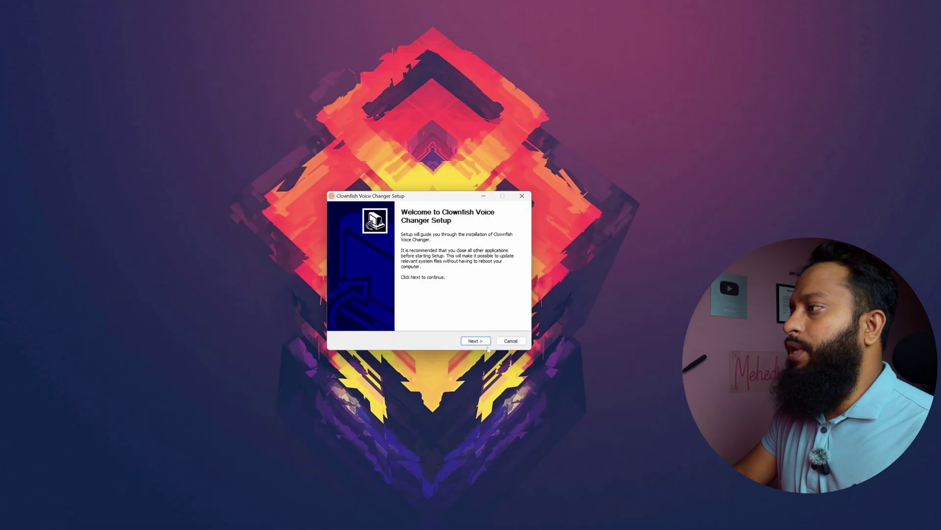
Install Clownfish Voice Changer with default components and location, then finish the wizard
left_click(478, 341)
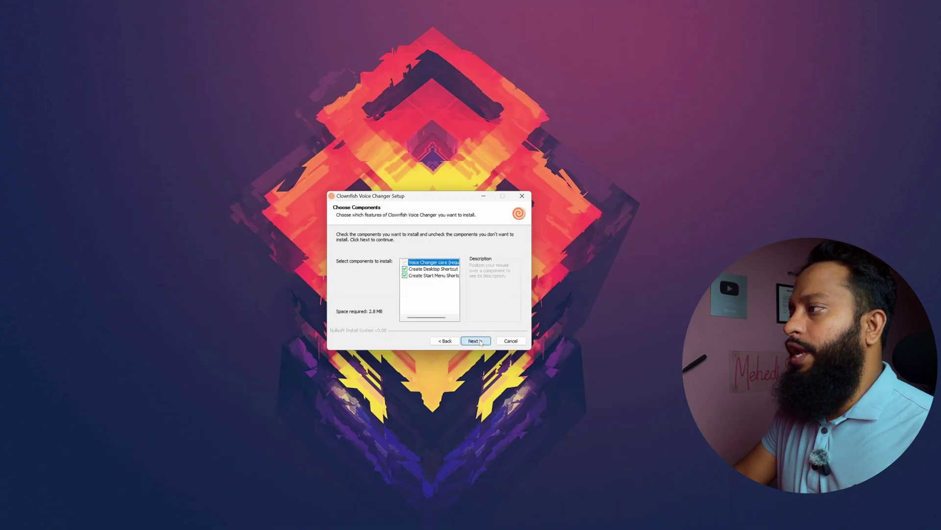
left_click(480, 342)
left_click(480, 342)
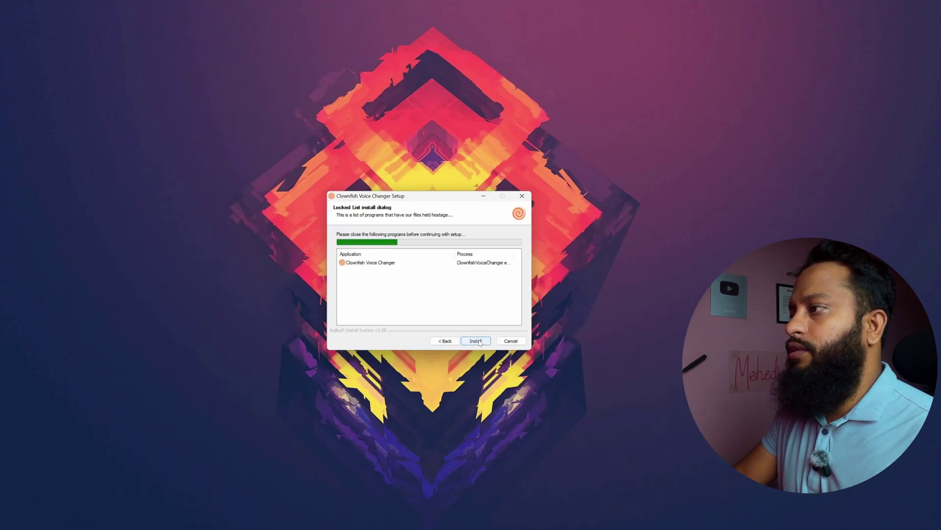
left_click(476, 341)
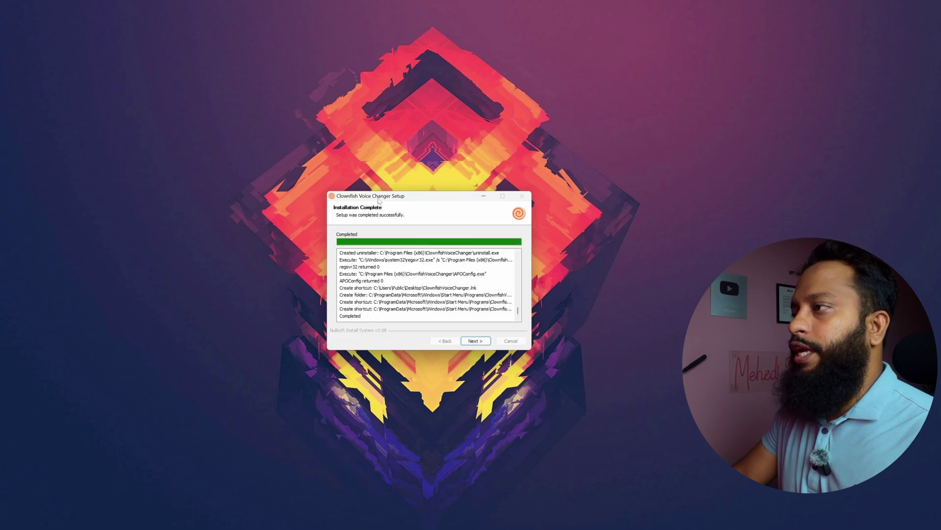
left_click(475, 341)
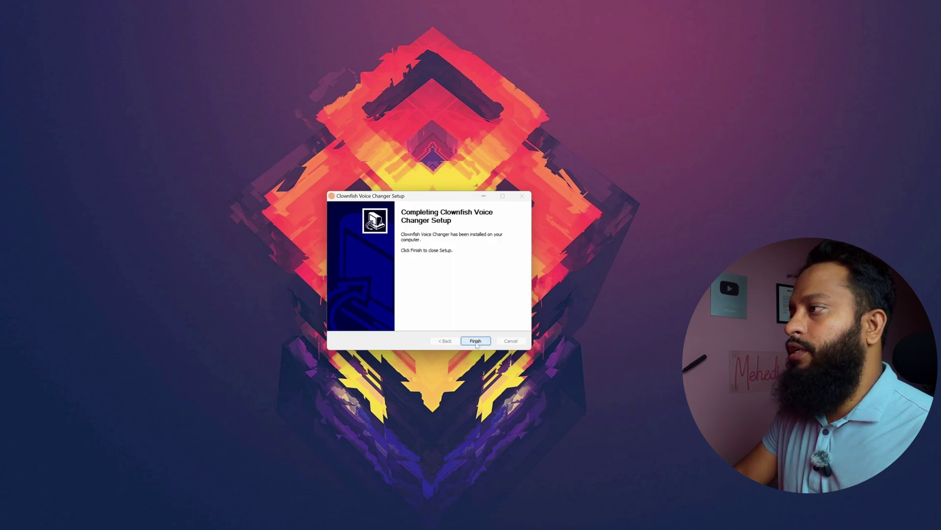
left_click(475, 341)
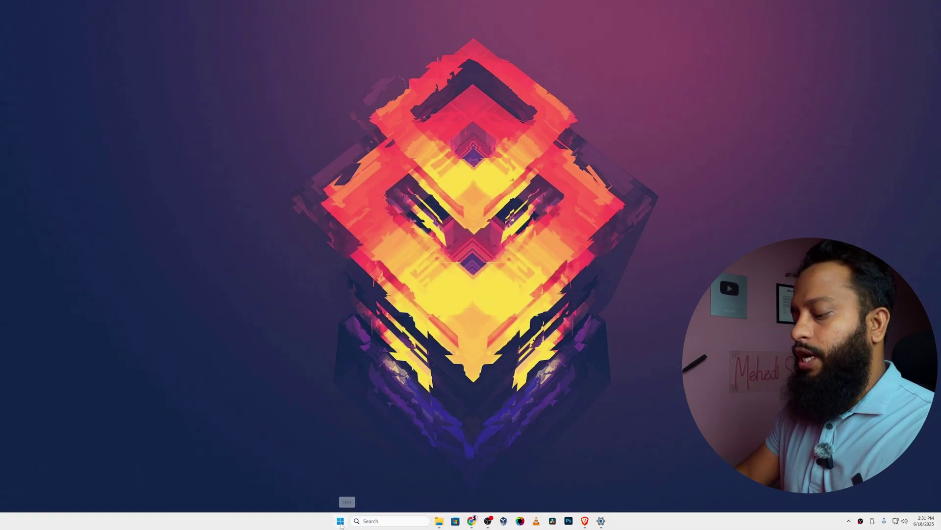
left_click(350, 519)
Launch ClownfishVoiceChanger by searching 'clo' in Start
type("clo")
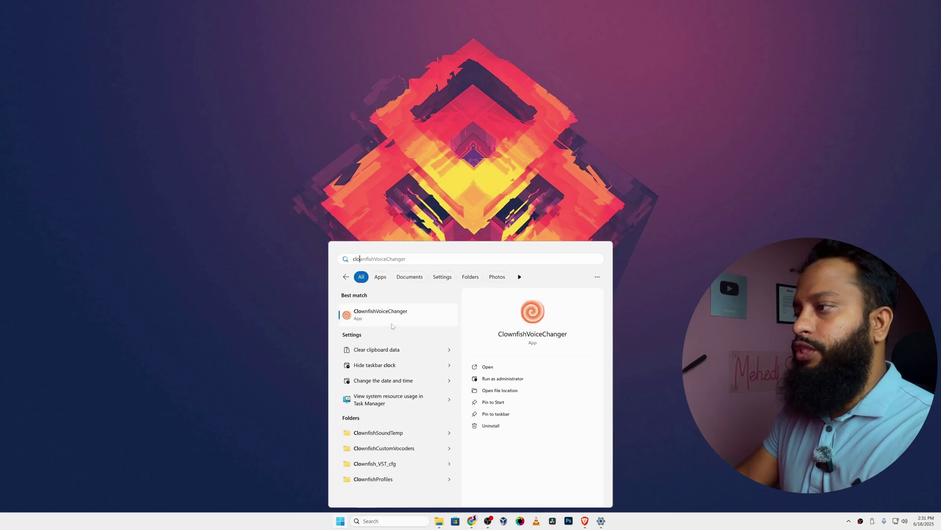
left_click(390, 315)
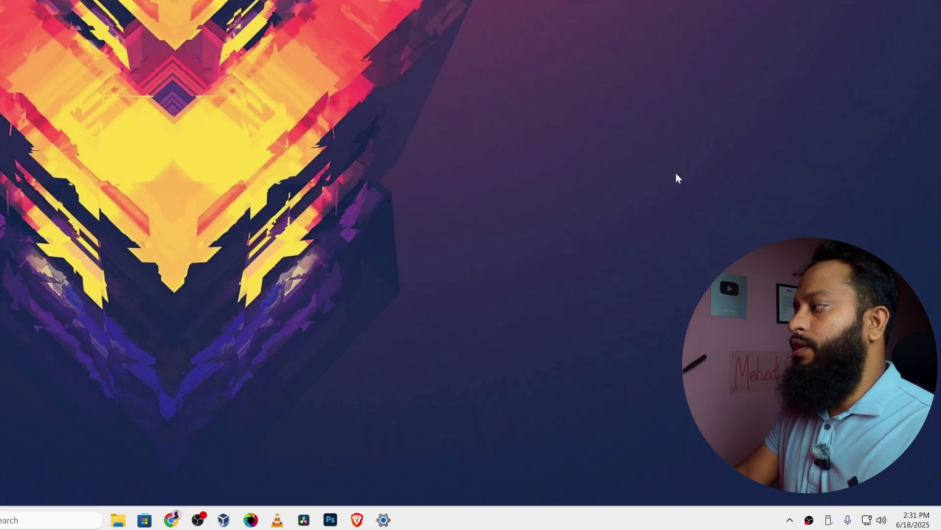
left_click(790, 519)
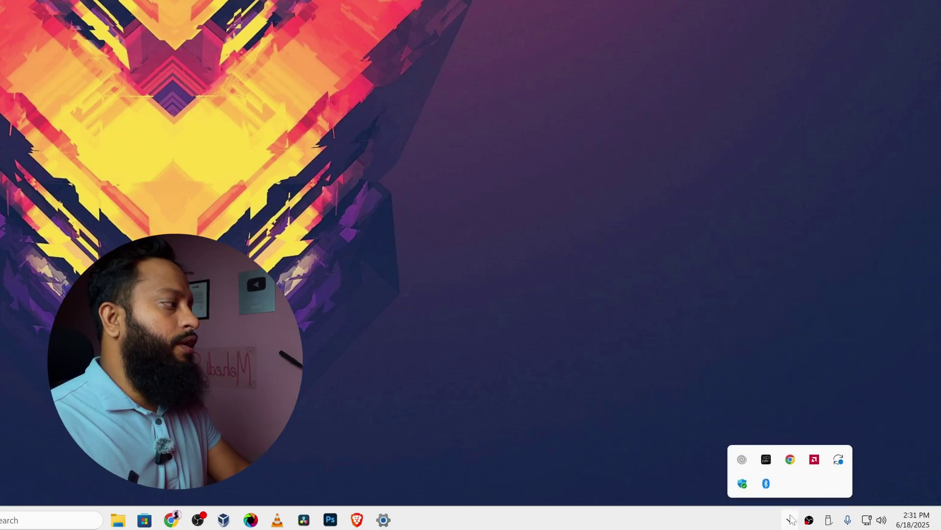
Turn the voice changer on from its tray icon and open Set Voice Changer
right_click(743, 464)
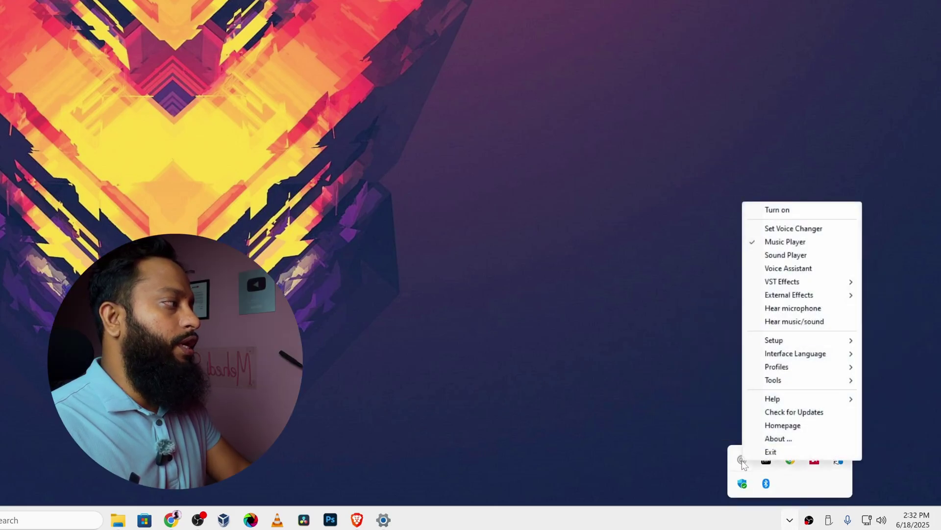
left_click(806, 214)
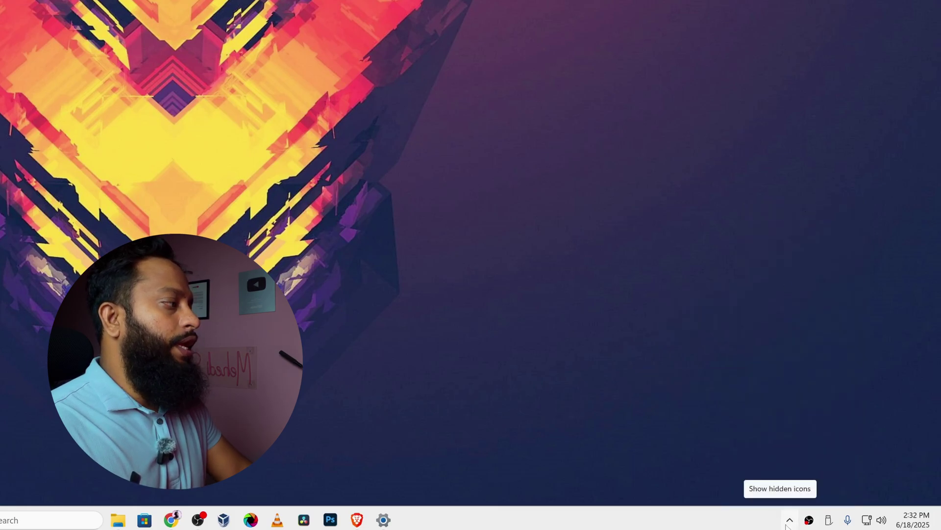
right_click(742, 459)
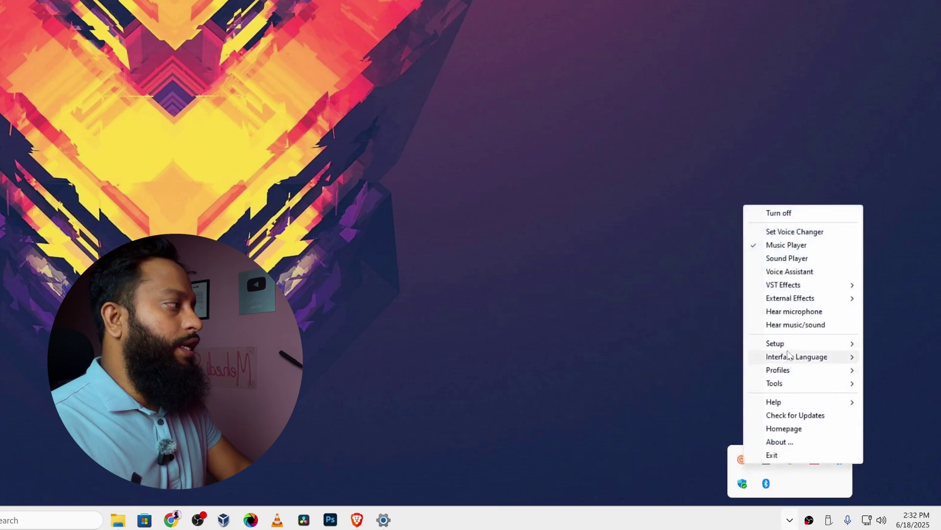
left_click(797, 231)
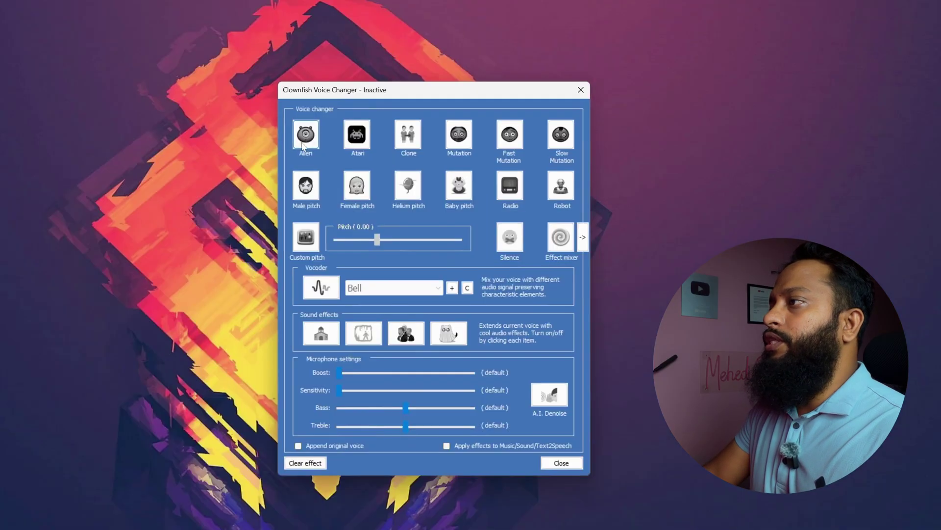
Try Male pitch, Female pitch, Alien, Clone, Baby and Helium pitch, then select Effect mixer
left_click(302, 193)
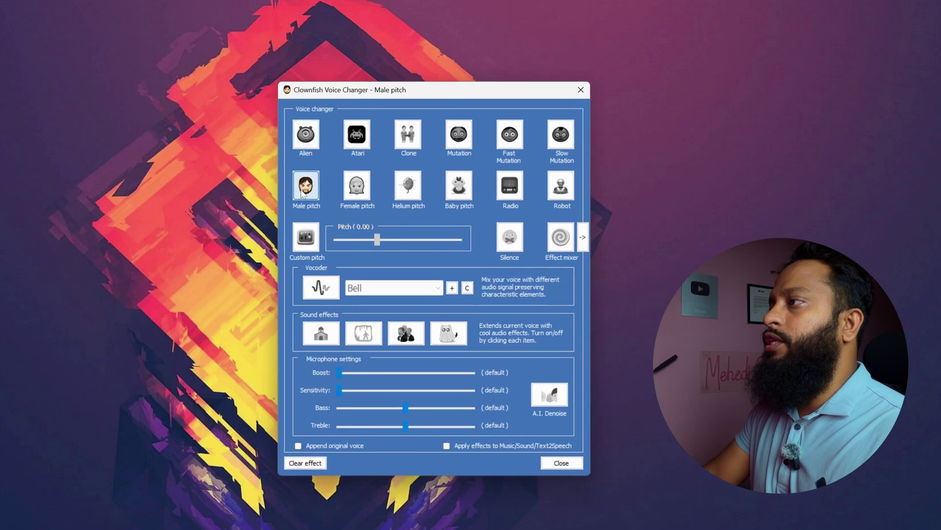
left_click(361, 191)
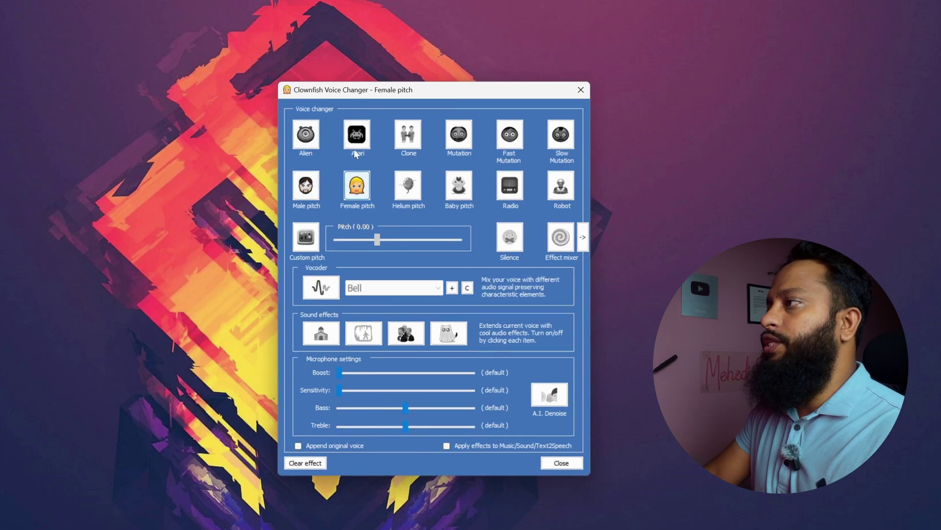
left_click(306, 135)
left_click(411, 143)
left_click(460, 188)
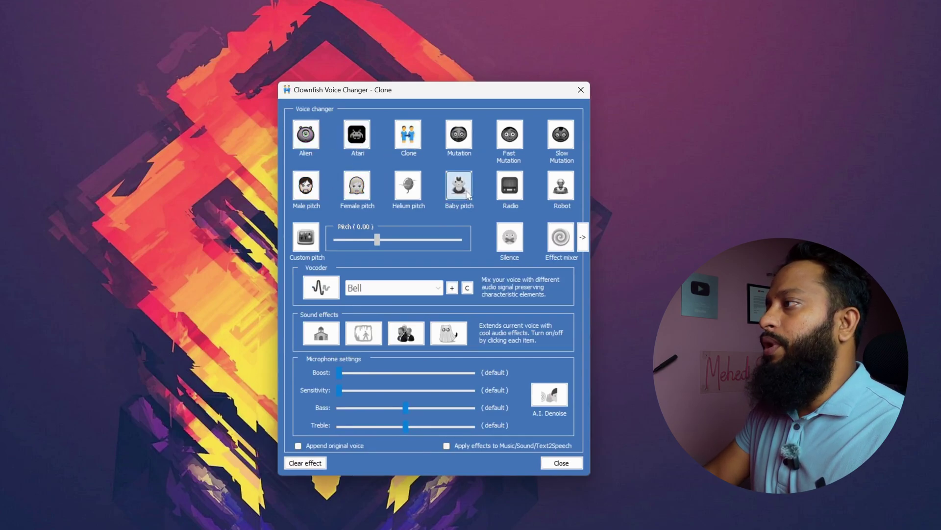
left_click(415, 195)
left_click(321, 193)
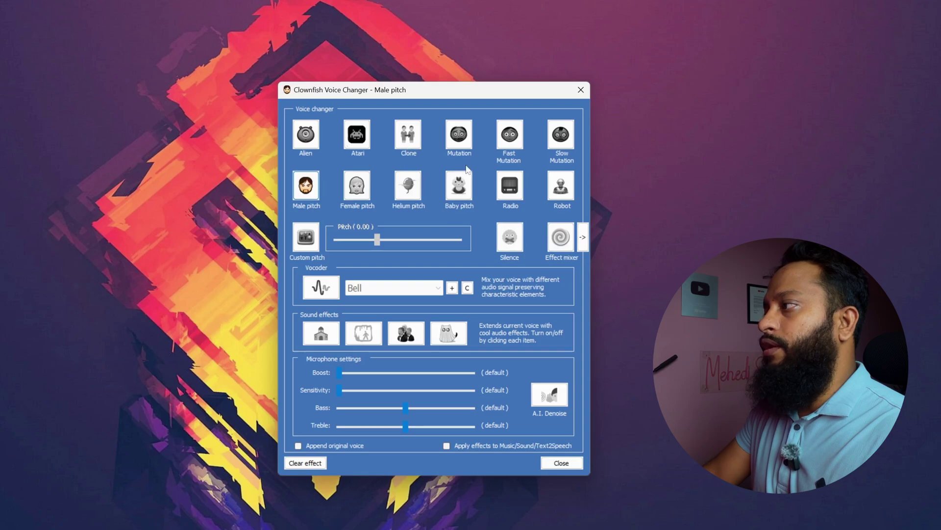
left_click(560, 238)
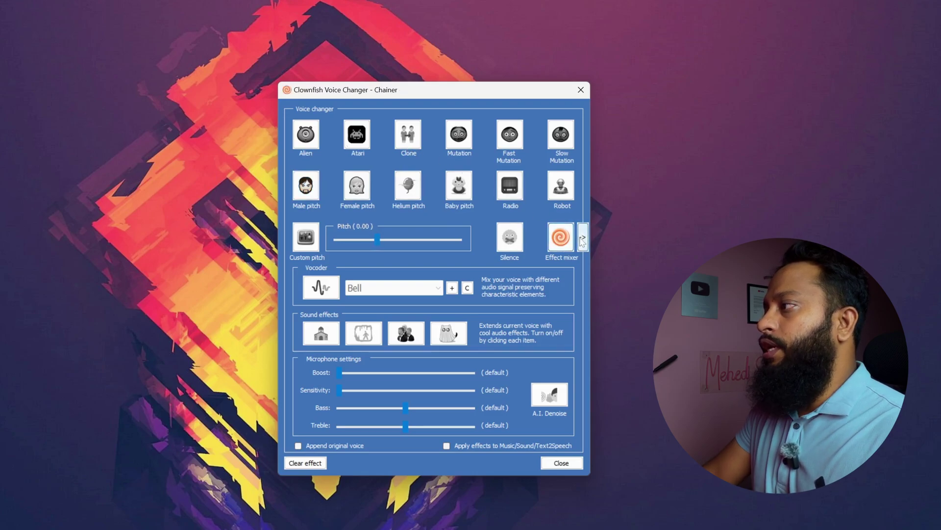
Fill the first three Chainer slots with Fast Mutation, Male pitch and Robot
left_click(582, 239)
left_click(635, 242)
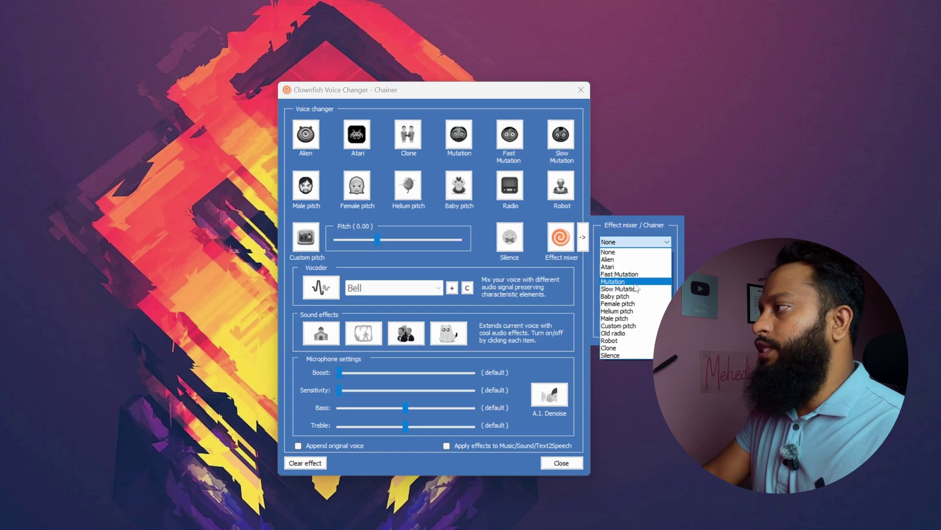
left_click(631, 275)
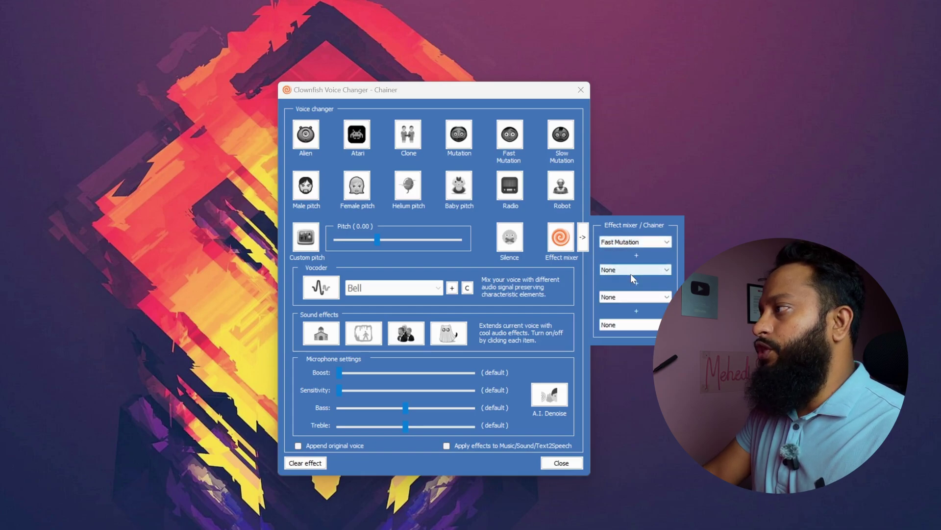
left_click(655, 269)
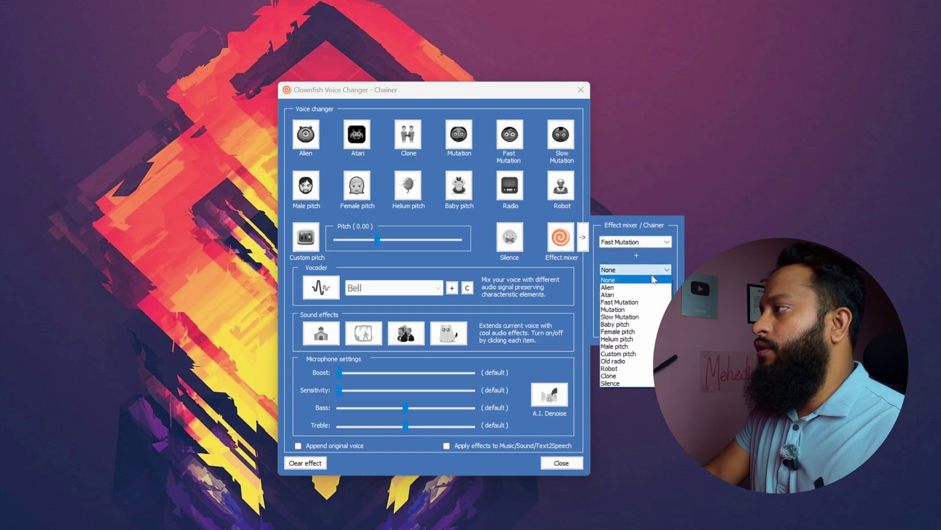
left_click(638, 346)
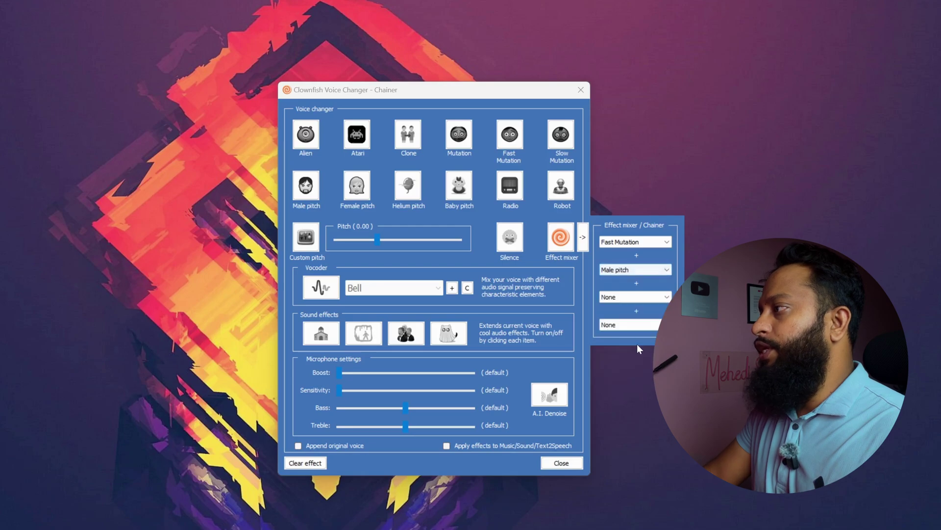
left_click(637, 297)
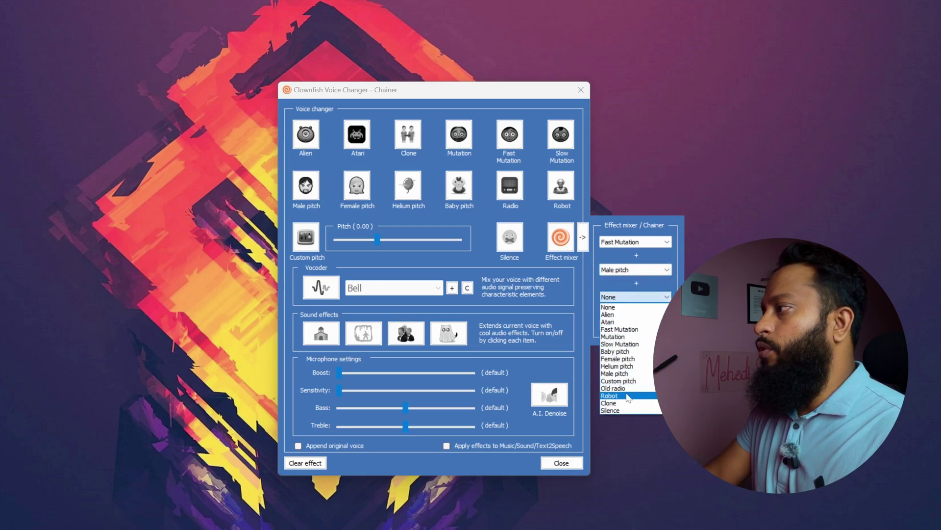
left_click(633, 395)
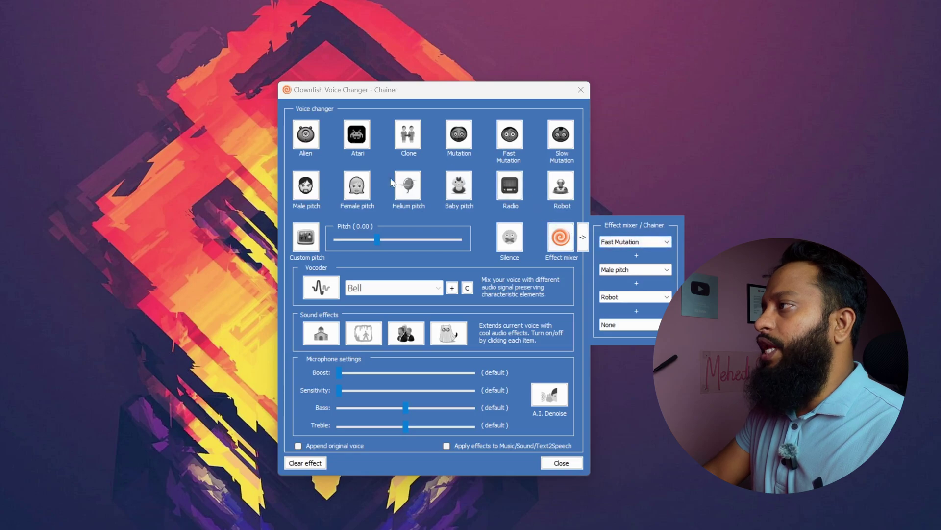